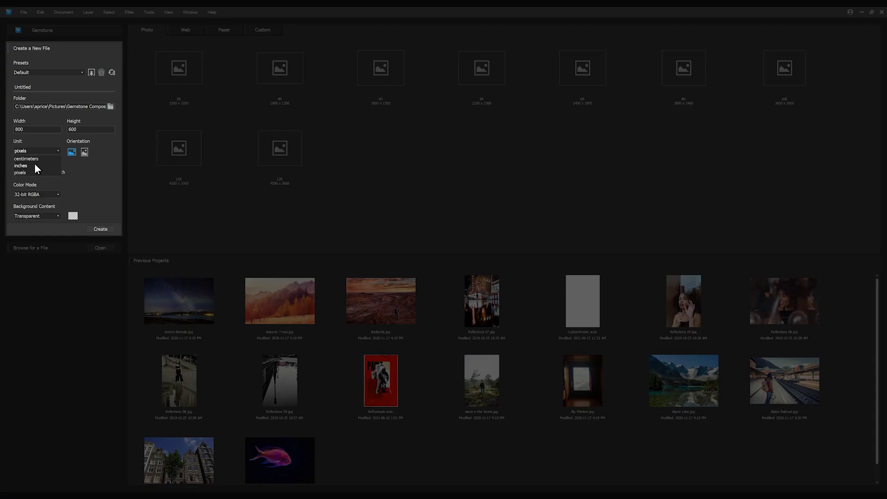
Step: Switch the new file's units to inches and set the width to 11
click(26, 165)
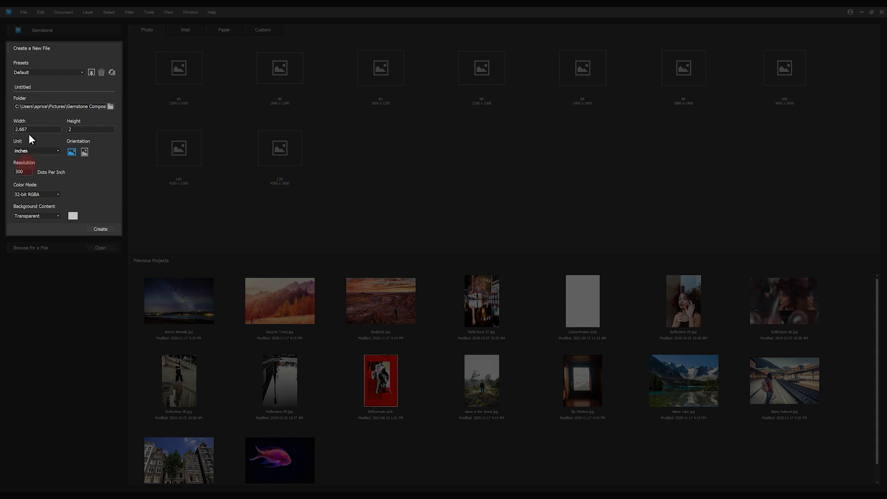
drag(35, 130, 4, 127)
text(11)
key(Tab)
Step: Save the 11 × 17 inch portrait setup as the 'Gemstone Poster' preset
click(92, 73)
text(emst)
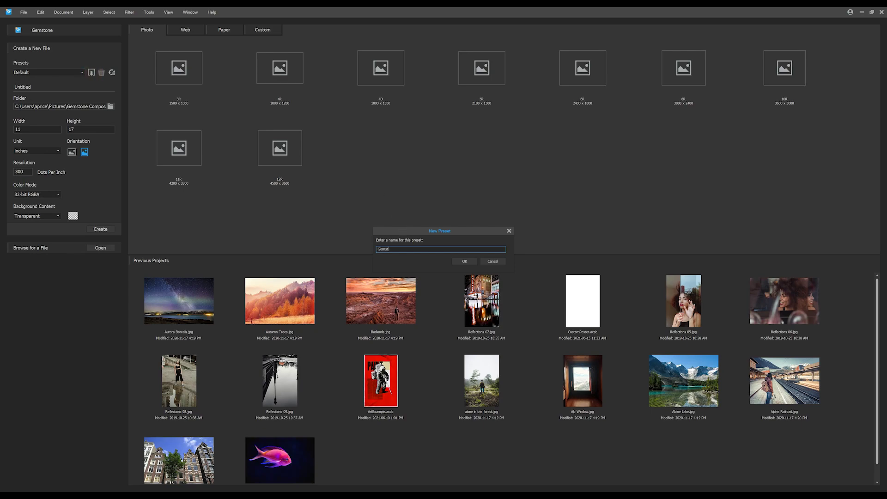
text(one Poster)
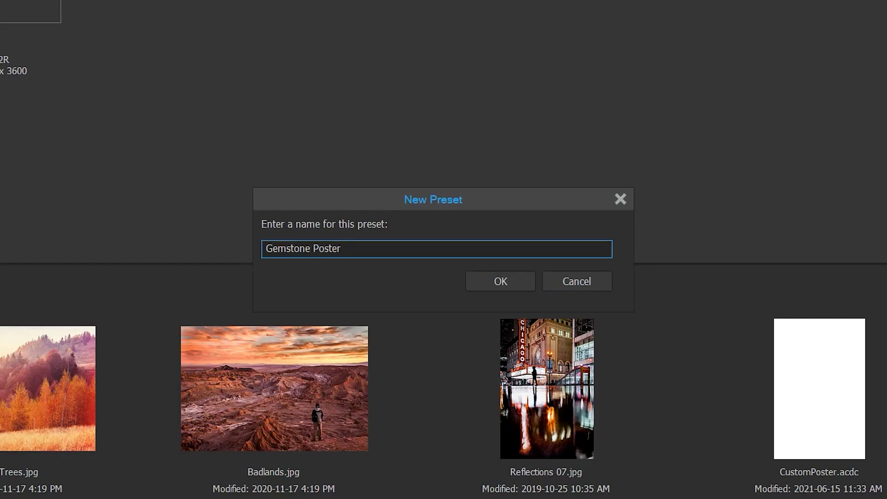
click(499, 281)
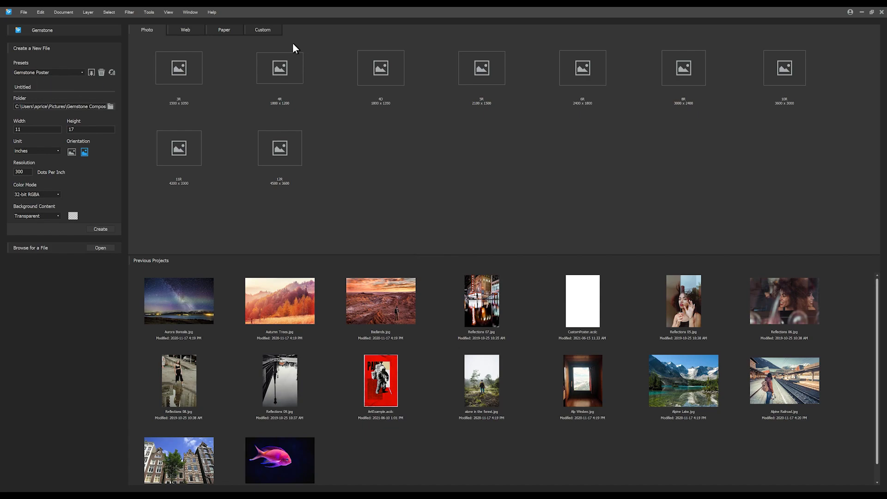
Step: Create a document named ArtExample2 from the Gemstone Poster custom preset
click(259, 29)
click(608, 140)
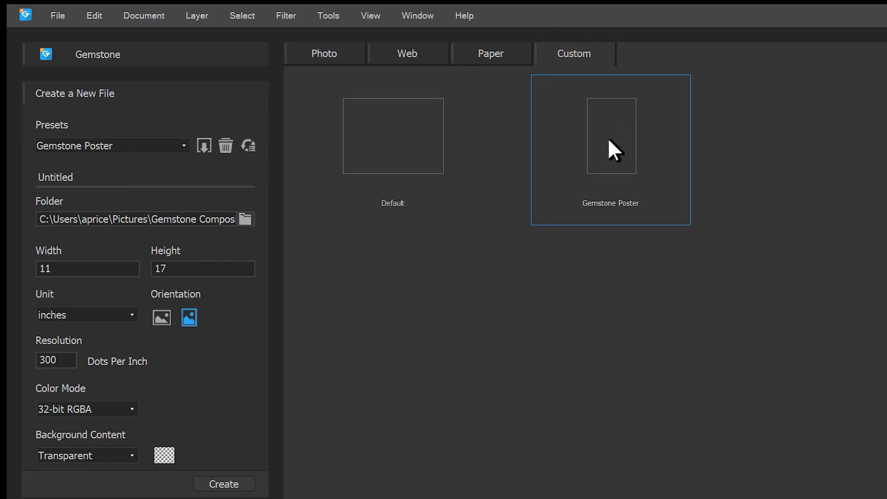
double_click(93, 178)
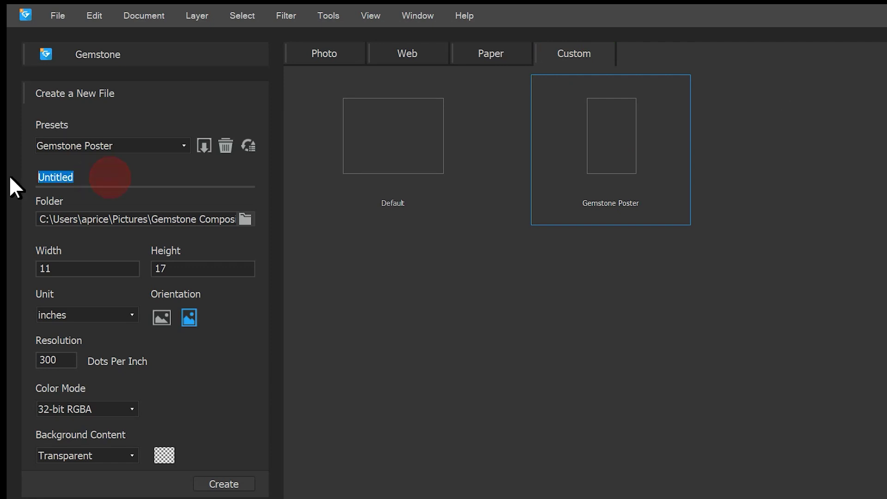
text(ArtExamp)
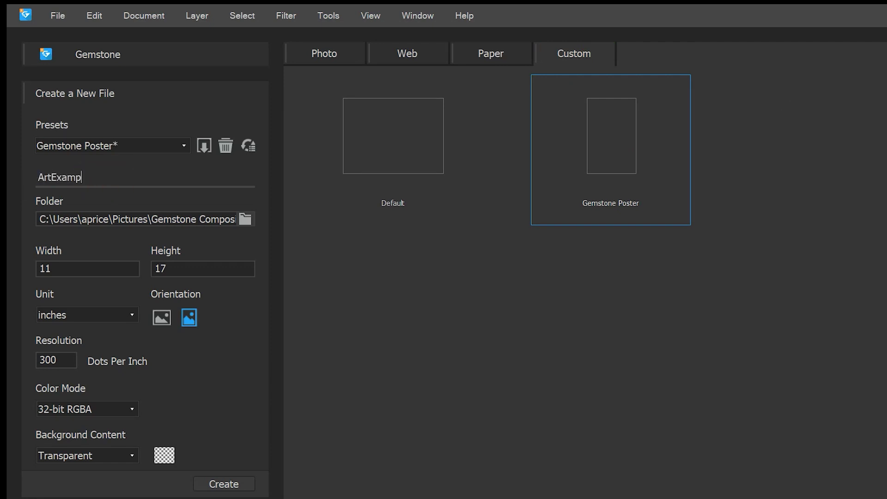
text(le2)
click(238, 484)
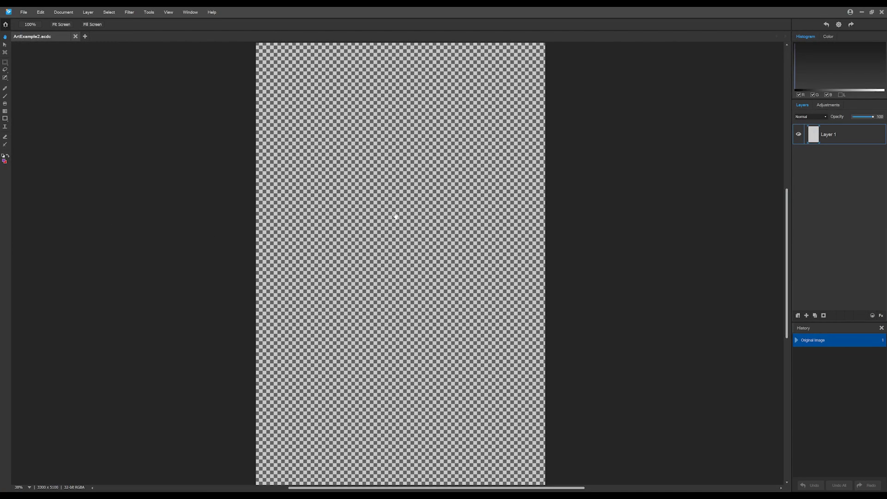
Step: Zoom out the canvas and cycle through the Layers, Color and Histogram panels
scroll(399, 212, down, 1)
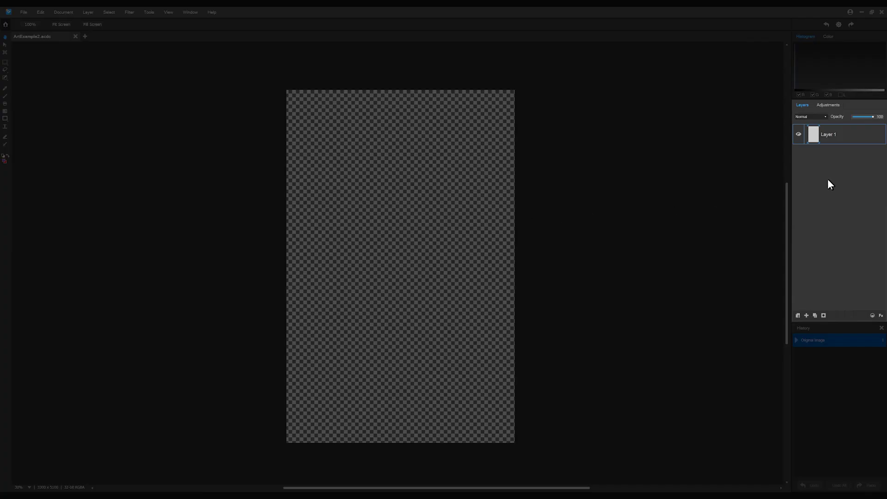
click(824, 105)
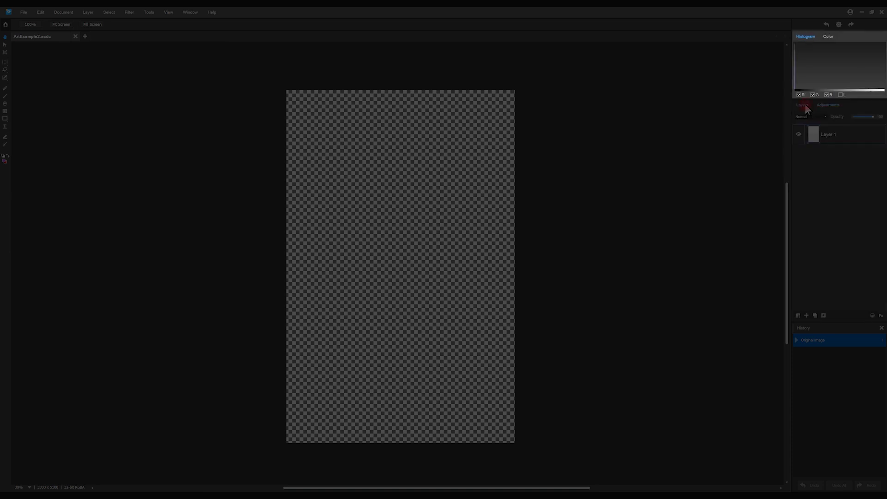
click(828, 36)
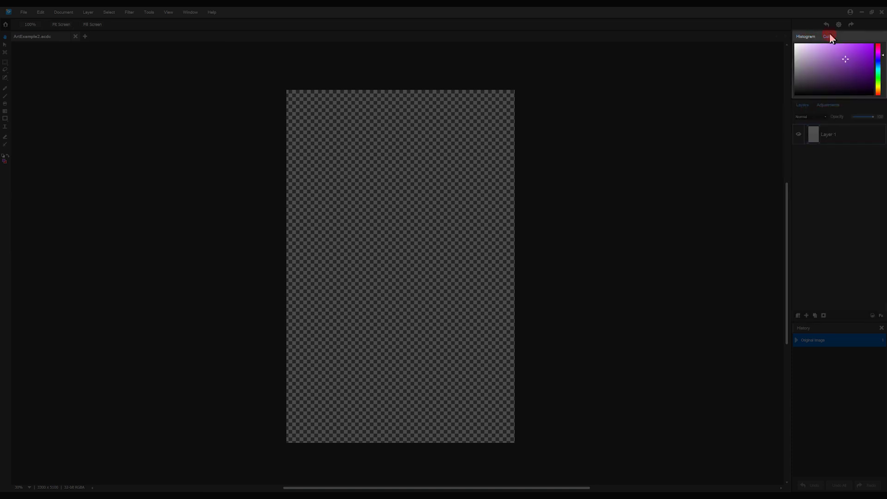
click(809, 38)
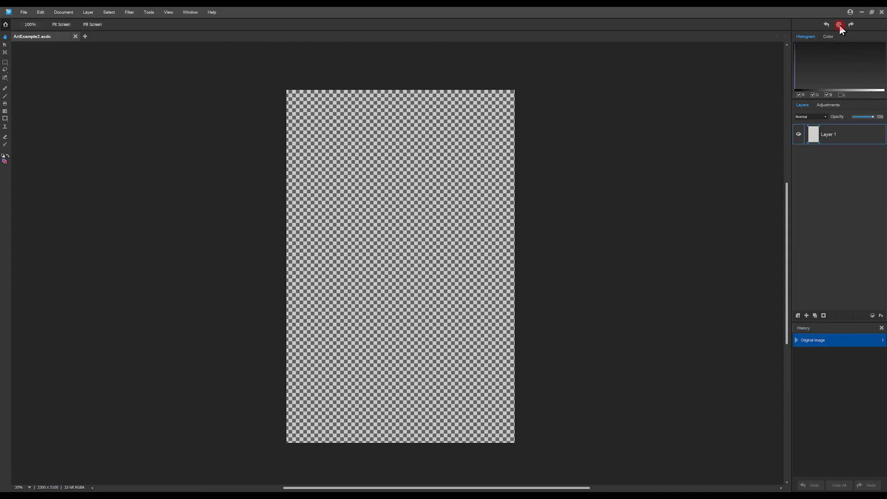
Step: Close the History panel and drag the Histogram splitter up to enlarge Layers
click(839, 24)
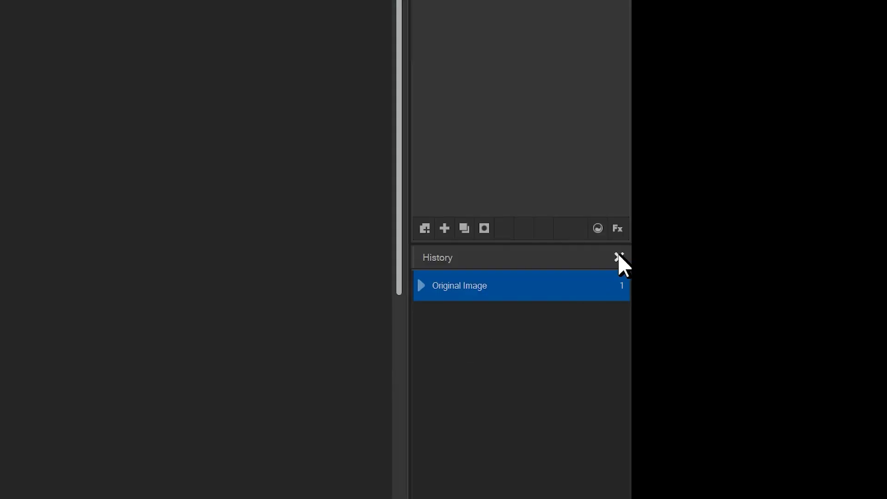
click(881, 327)
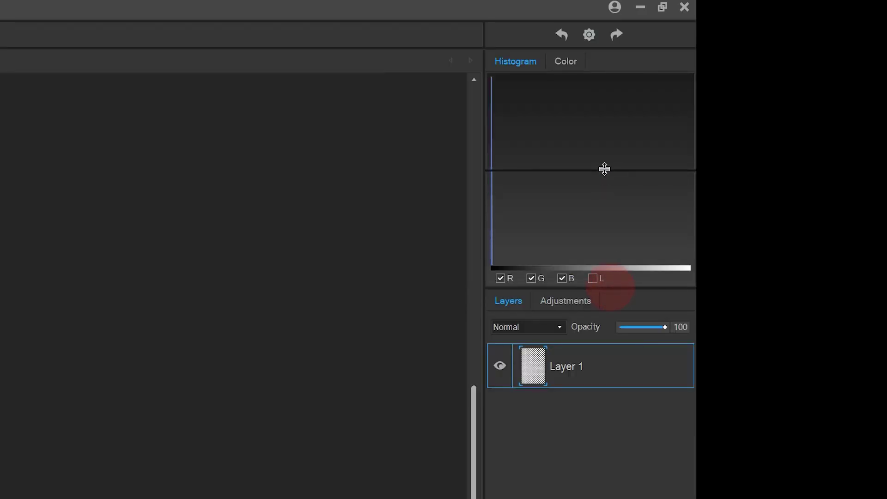
drag(848, 138, 847, 76)
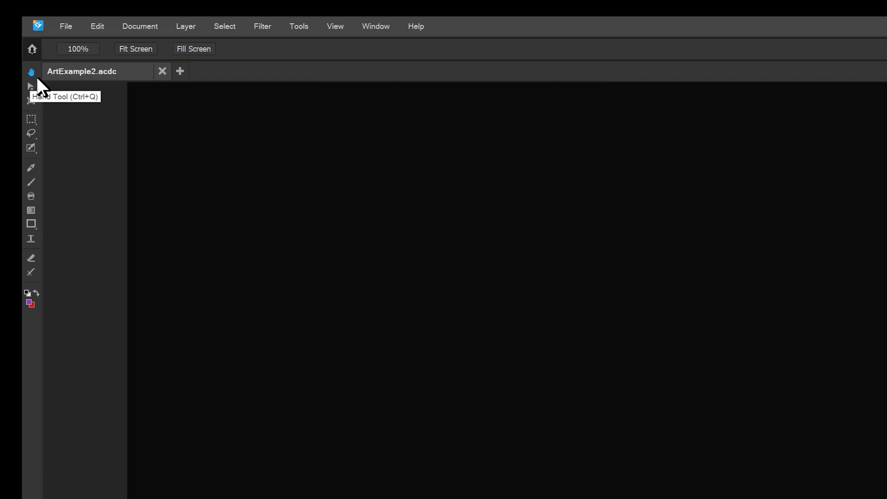
Step: Try the Move, Crop and Rectangular Selection tools, keeping rectangular over elliptical
click(30, 85)
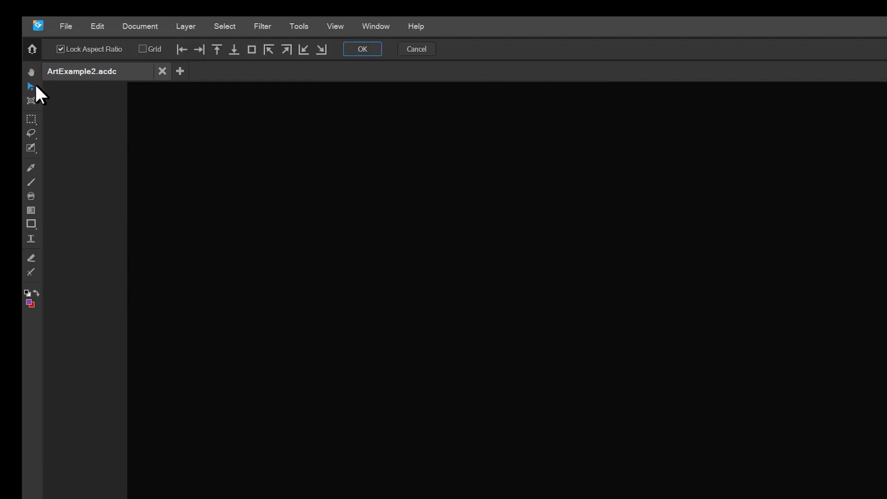
click(32, 100)
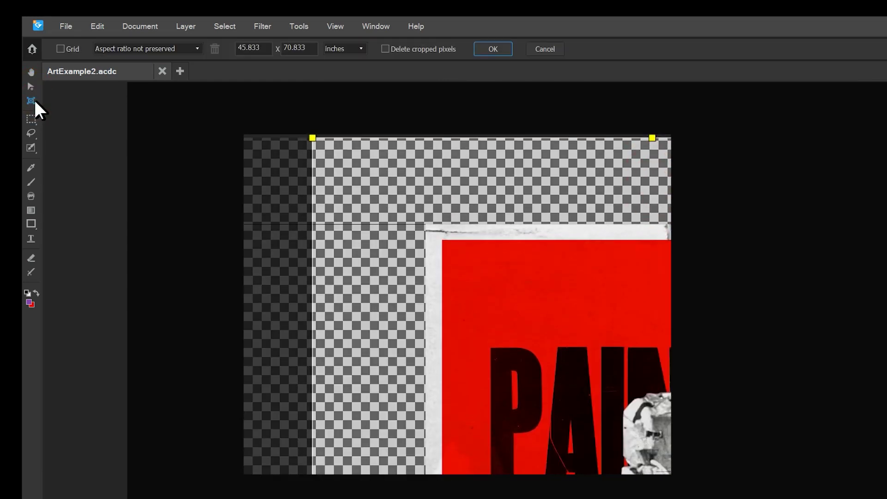
click(31, 119)
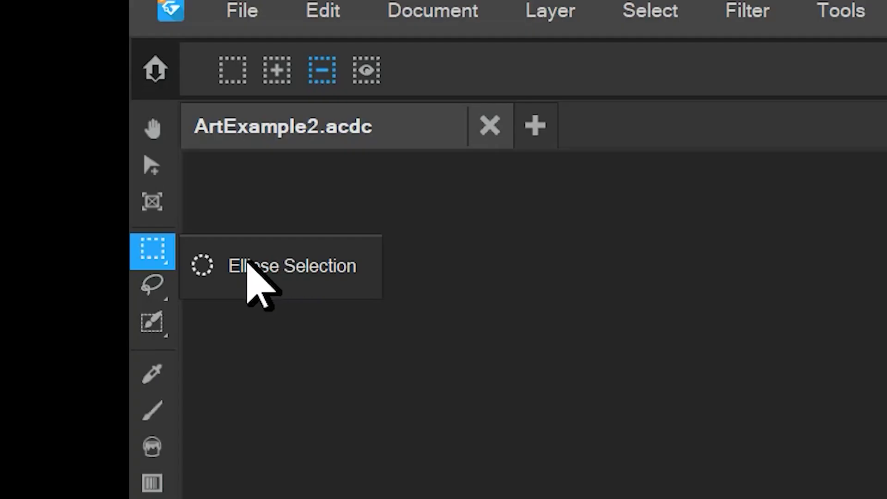
click(31, 116)
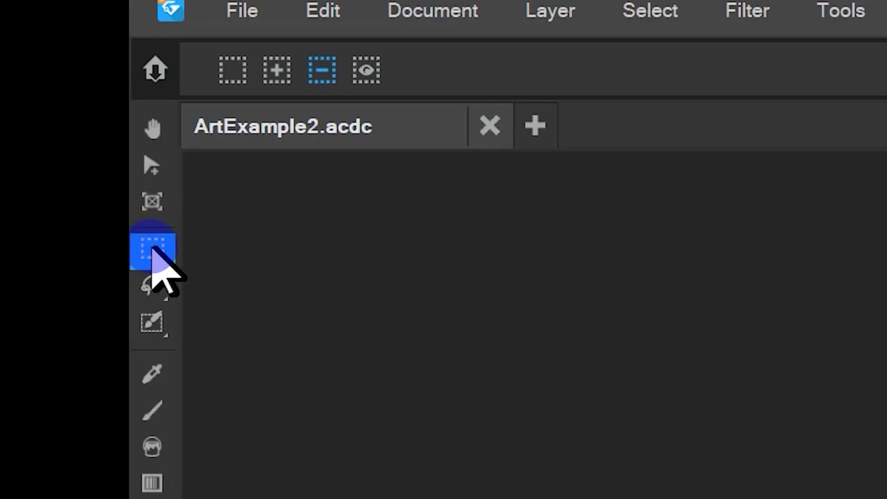
click(160, 247)
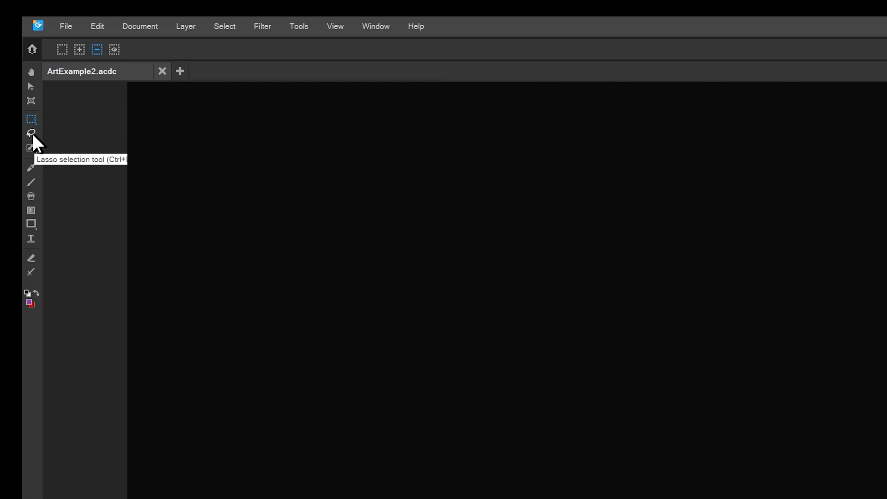
Step: Try the Lasso and Magic Wand tools, ending on the Eyedropper
click(31, 133)
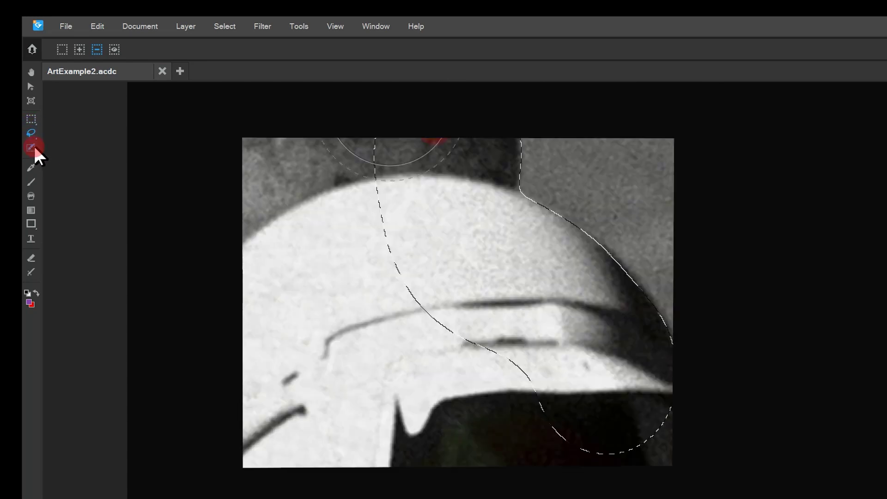
click(32, 147)
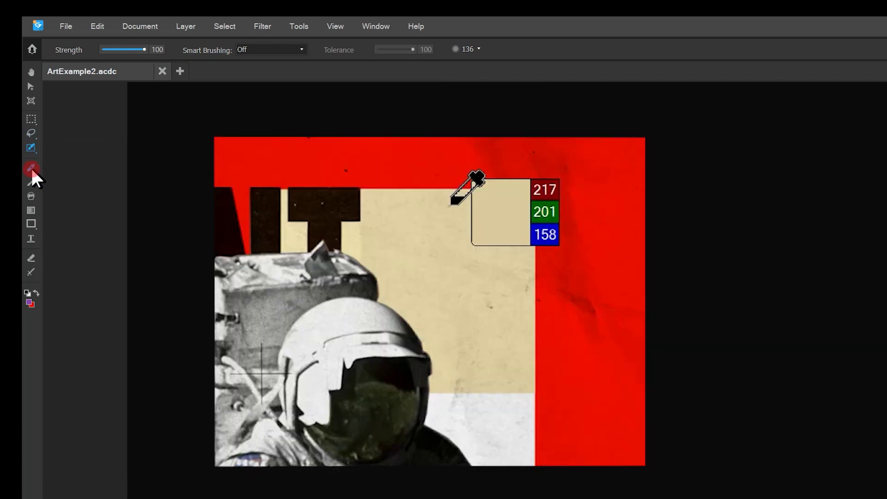
click(31, 166)
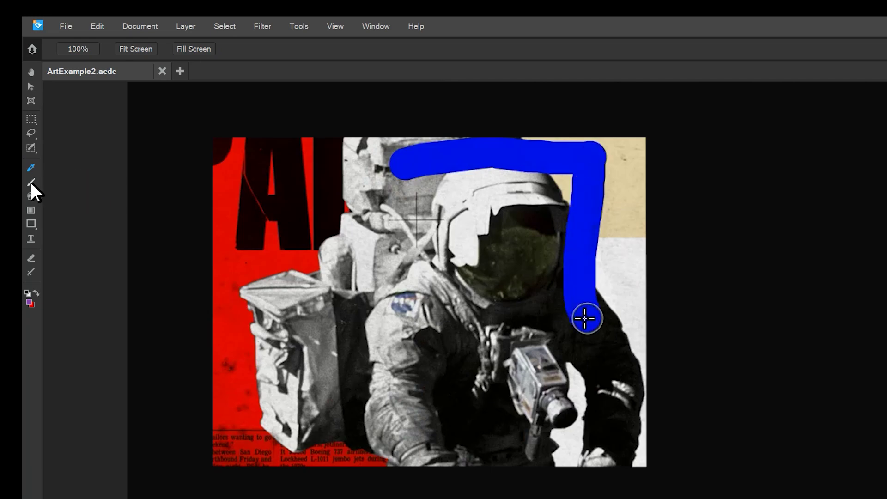
Step: Try the Brush, Fill, Gradient and Rectangle tools, viewing the other shape types
click(30, 183)
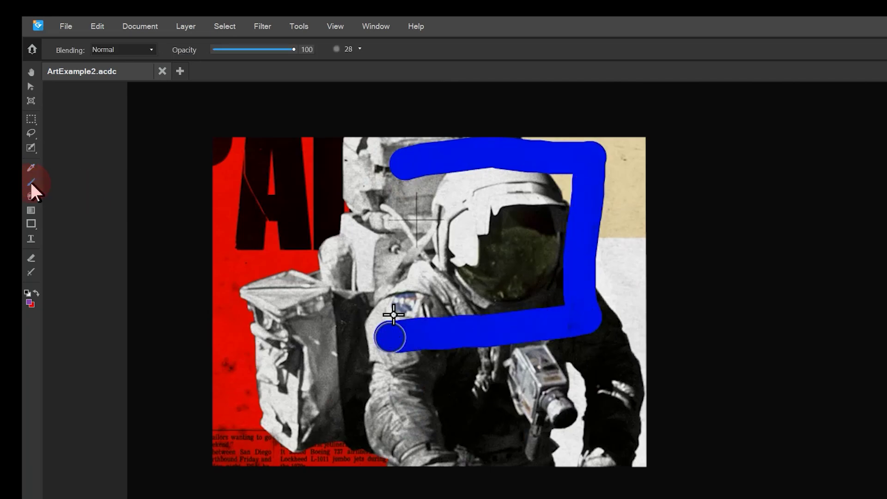
click(31, 196)
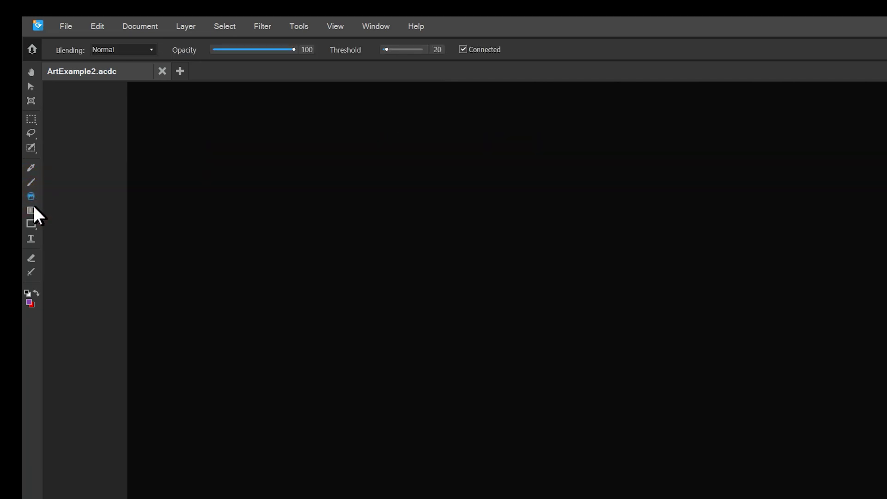
click(34, 210)
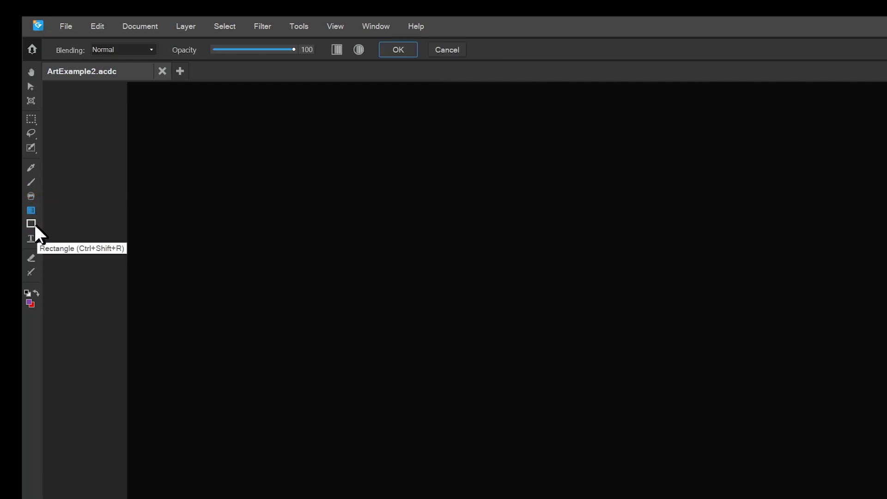
click(33, 223)
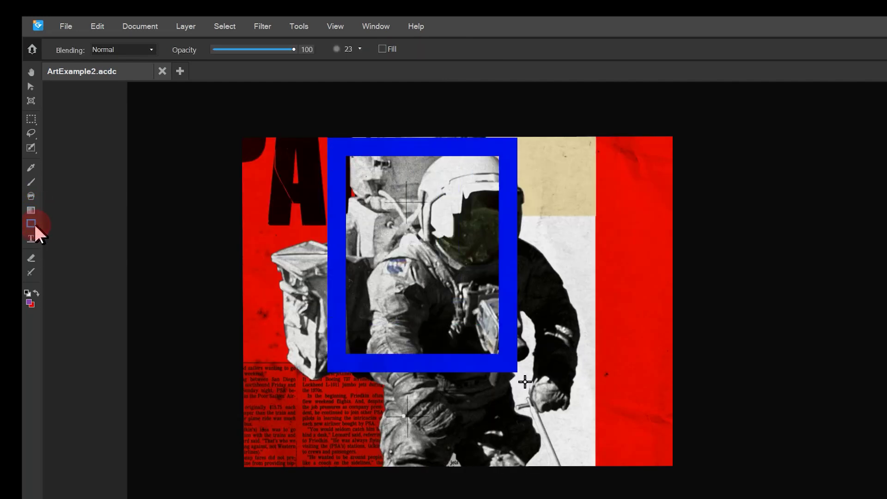
drag(35, 226, 73, 227)
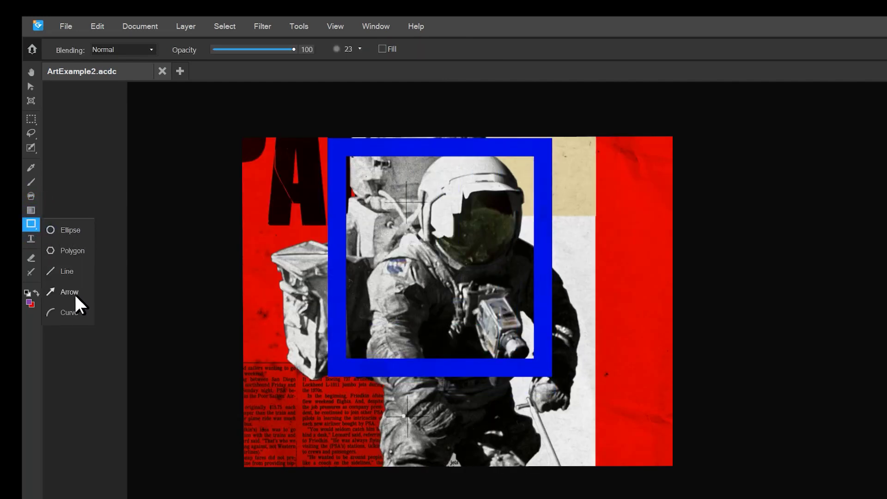
Step: Try the Text, Eraser and Smart Erase tools, then check the foreground colour
click(30, 239)
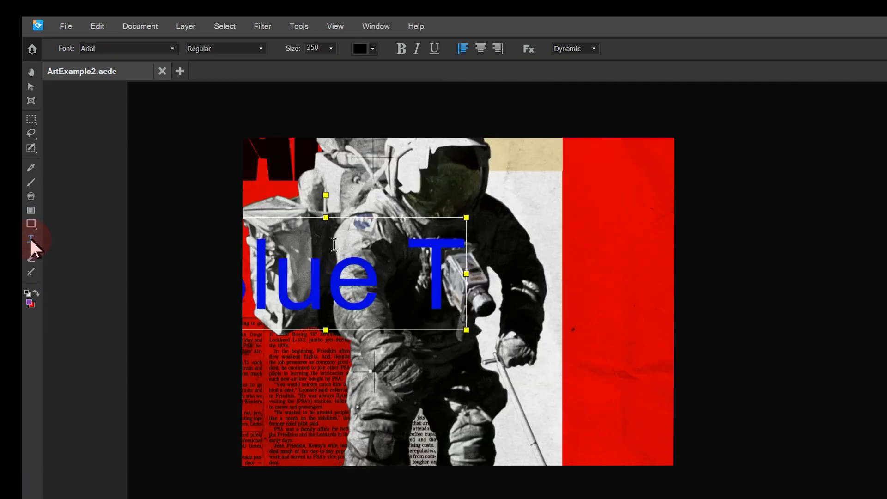
click(34, 260)
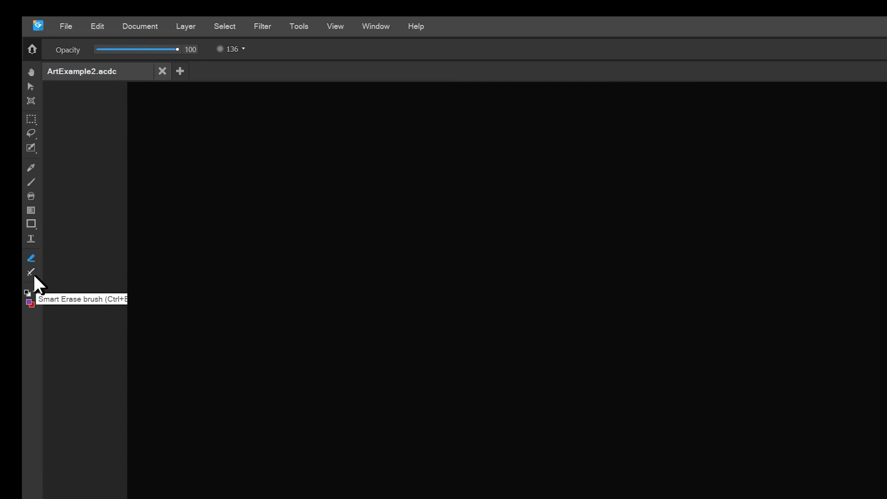
click(33, 274)
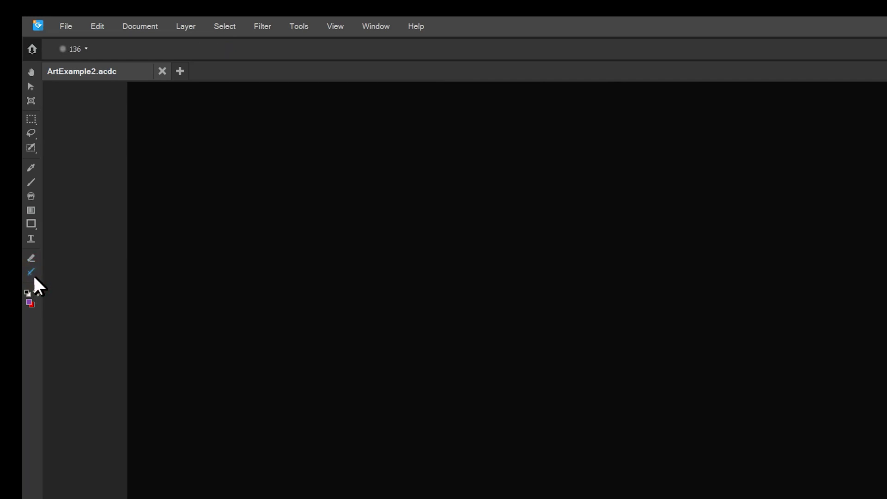
click(28, 293)
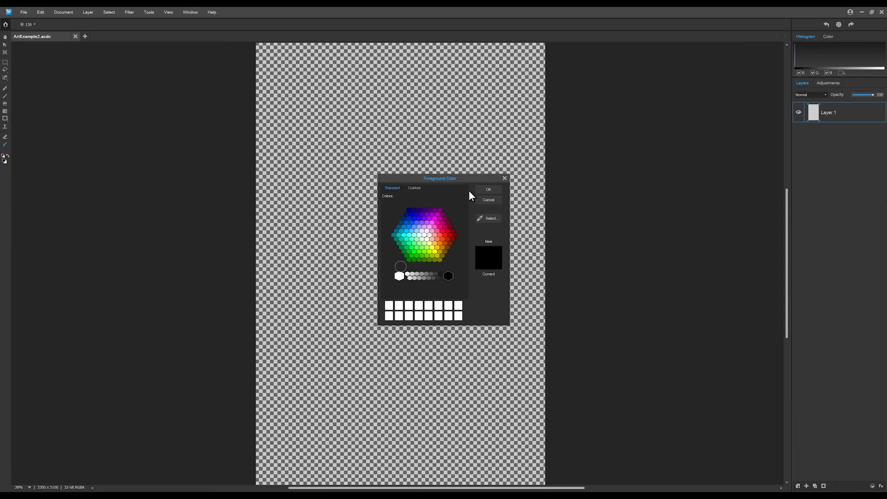
click(487, 190)
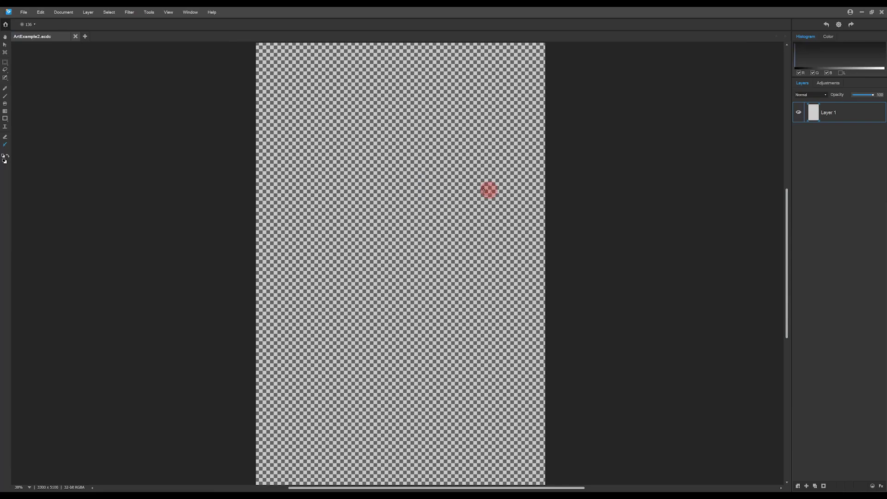